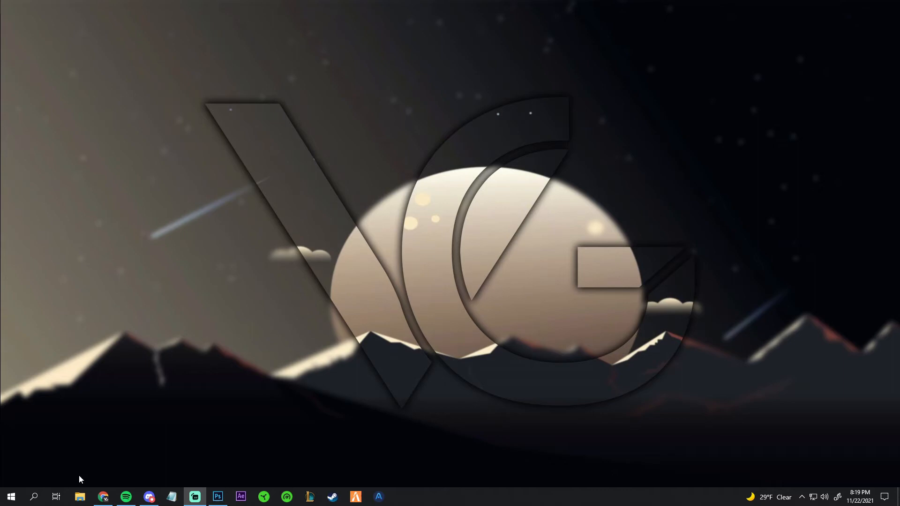
Switch to Photoshop, add a new layer beneath the anime character cutout in pngegg (1).png and fill it with green.
{"action": "left_click", "coordinate": [218, 496]}
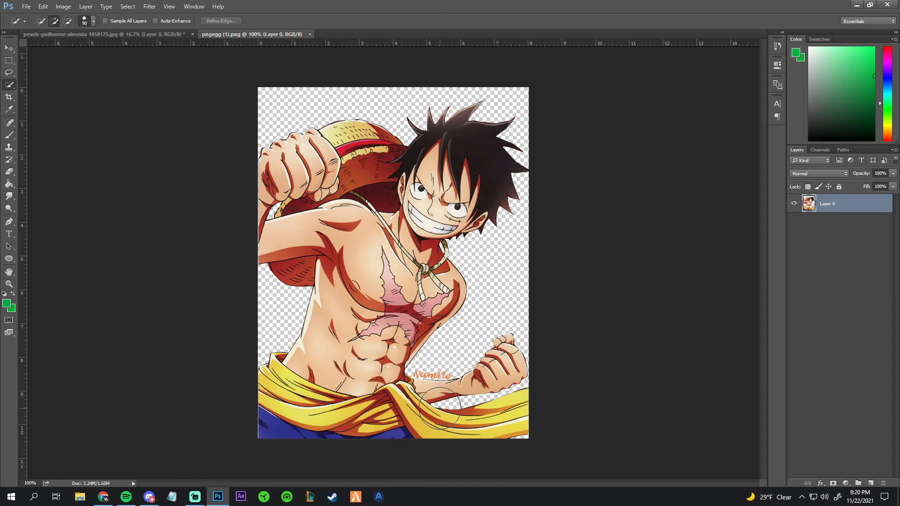
{"action": "left_click", "coordinate": [9, 48]}
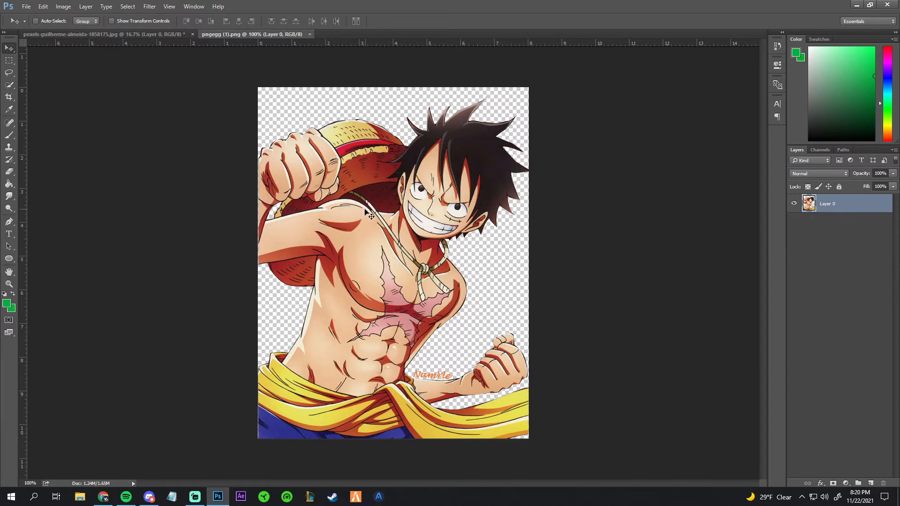
{"action": "mouse_move", "coordinate": [383, 264]}
{"action": "left_mouse_down"}
{"action": "mouse_move", "coordinate": [461, 244]}
{"action": "mouse_move", "coordinate": [452, 253]}
{"action": "mouse_move", "coordinate": [351, 269]}
{"action": "mouse_move", "coordinate": [288, 213]}
{"action": "mouse_move", "coordinate": [382, 241]}
{"action": "mouse_move", "coordinate": [384, 290]}
{"action": "mouse_move", "coordinate": [385, 266]}
{"action": "left_mouse_up"}
{"action": "left_click", "coordinate": [870, 484]}
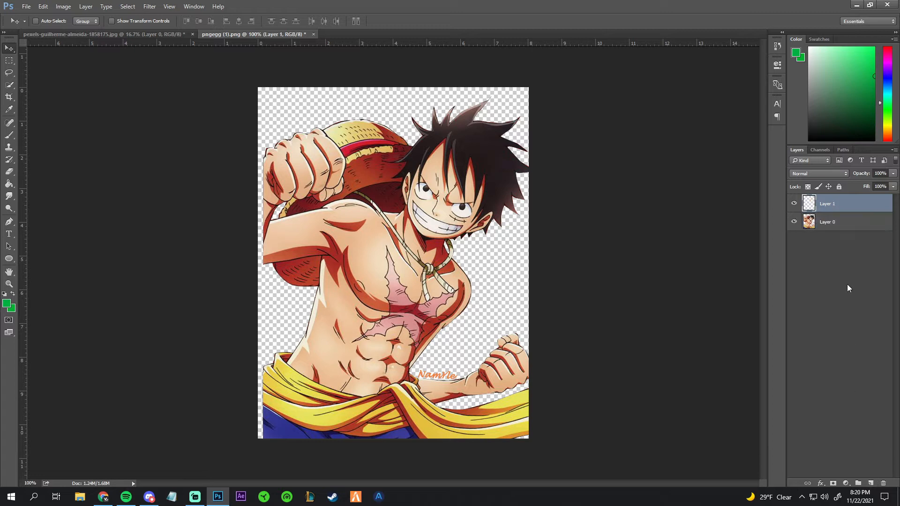
{"action": "left_click_drag", "start_coordinate": [837, 206], "coordinate": [842, 232]}
{"action": "left_click", "coordinate": [8, 183]}
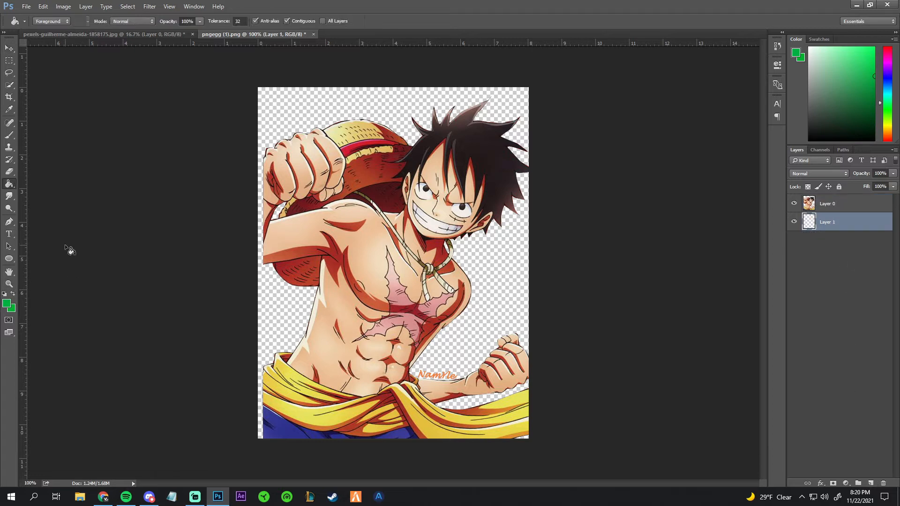
{"action": "left_click", "coordinate": [473, 292]}
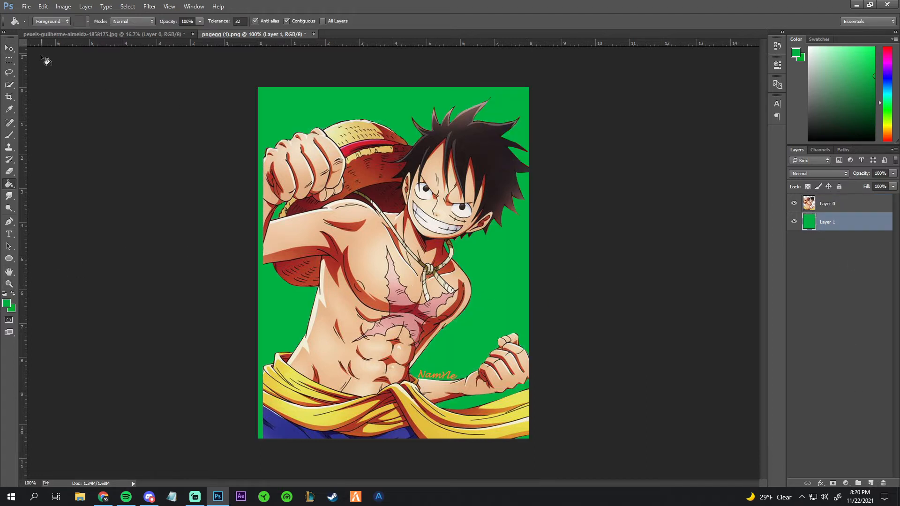
Shift the character layer slightly over the green background and close pngegg (1).png without saving.
{"action": "key", "text": "v"}
{"action": "left_click", "coordinate": [851, 204]}
{"action": "mouse_move", "coordinate": [373, 217]}
{"action": "left_mouse_down"}
{"action": "mouse_move", "coordinate": [320, 233]}
{"action": "mouse_move", "coordinate": [356, 203]}
{"action": "mouse_move", "coordinate": [371, 230]}
{"action": "left_mouse_up"}
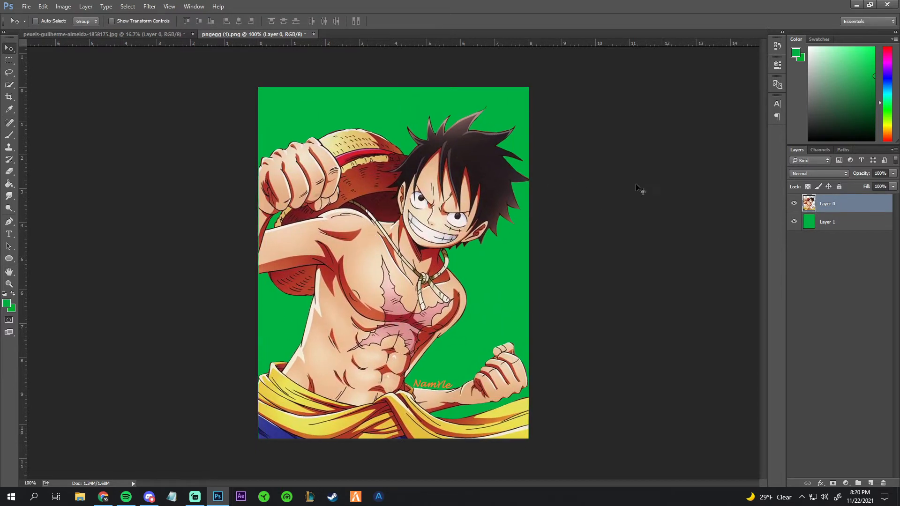
{"action": "left_click", "coordinate": [314, 34]}
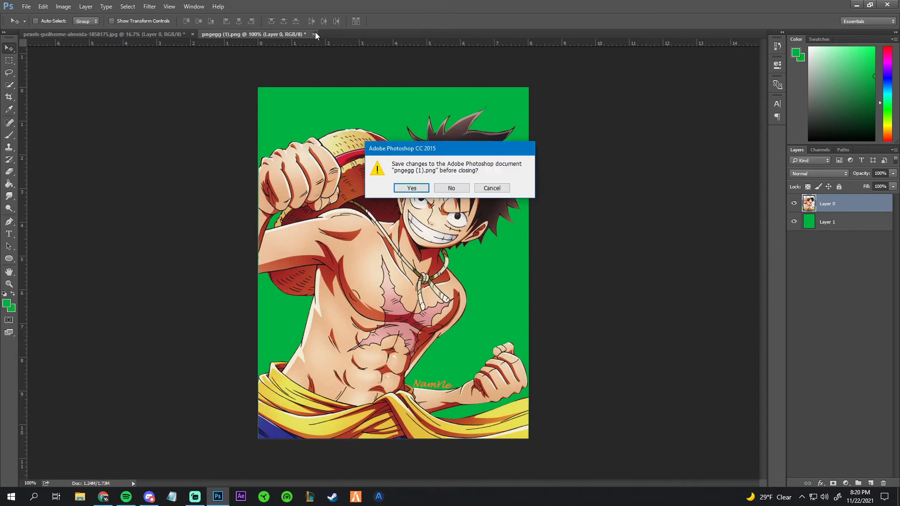
{"action": "left_click", "coordinate": [460, 188]}
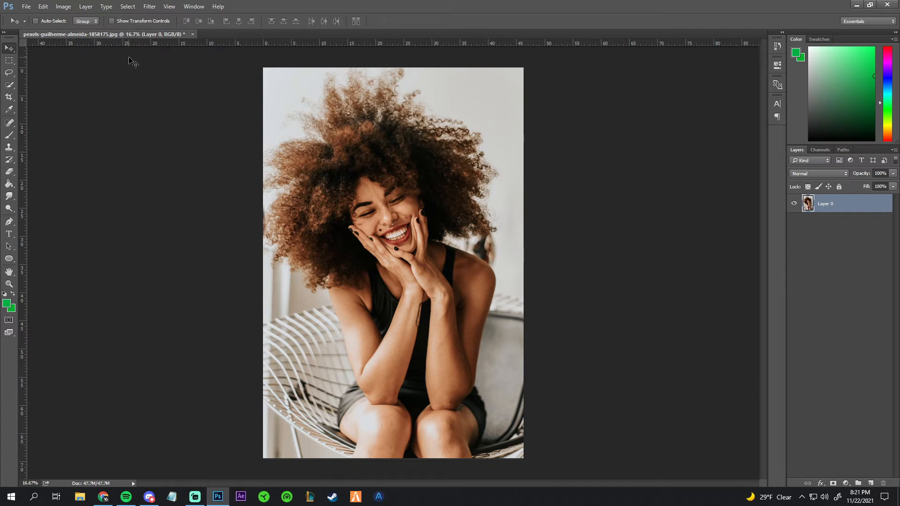
Try tracing the woman's shoulder and outer arm with a Pen tool path and discard the path.
{"action": "left_click", "coordinate": [8, 221]}
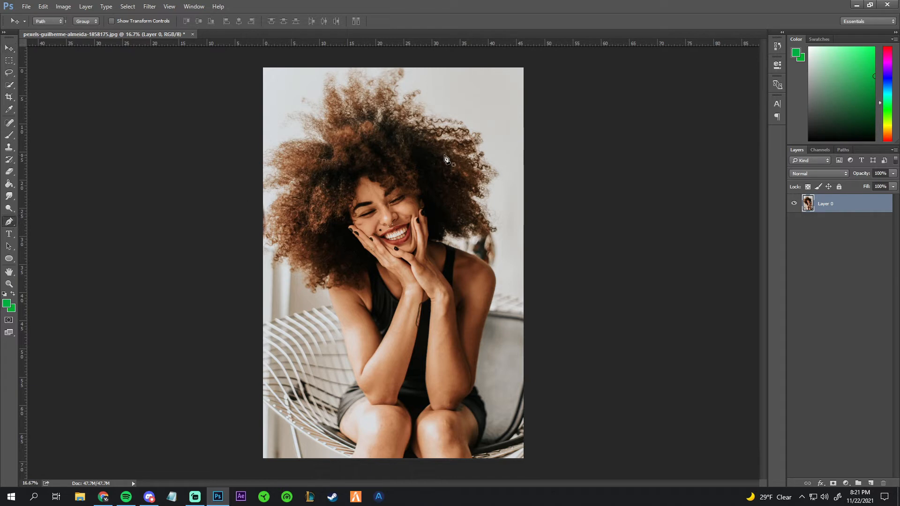
{"action": "left_click", "coordinate": [433, 241]}
{"action": "left_click_drag", "start_coordinate": [493, 271], "coordinate": [500, 289]}
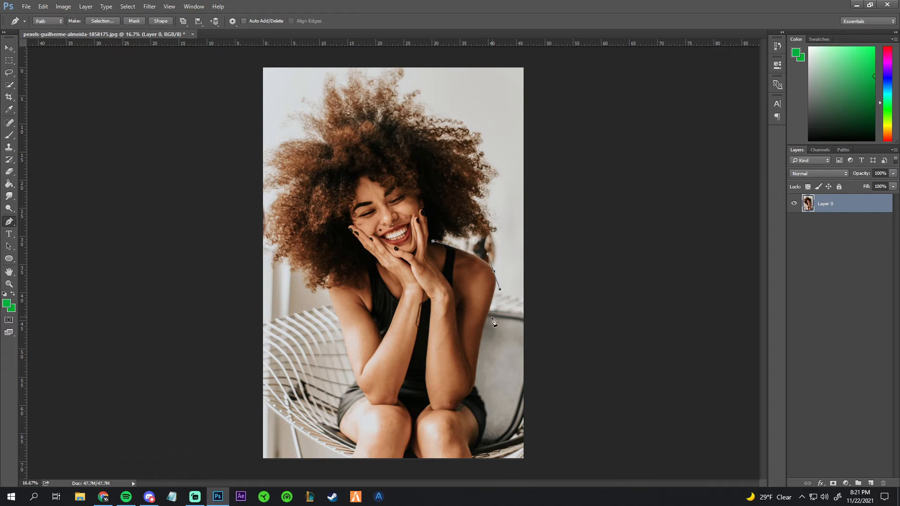
{"action": "left_click", "coordinate": [494, 272], "text": "alt"}
{"action": "left_click", "coordinate": [485, 338]}
{"action": "key", "text": "ctrl+z"}
{"action": "left_click", "coordinate": [490, 308]}
{"action": "left_click_drag", "start_coordinate": [486, 311], "coordinate": [480, 331]}
{"action": "left_click", "coordinate": [489, 310], "text": "alt"}
{"action": "left_click", "coordinate": [474, 385]}
{"action": "left_click_drag", "start_coordinate": [473, 385], "coordinate": [475, 395]}
{"action": "left_click", "coordinate": [474, 385], "text": "alt"}
{"action": "key", "text": "Escape"}
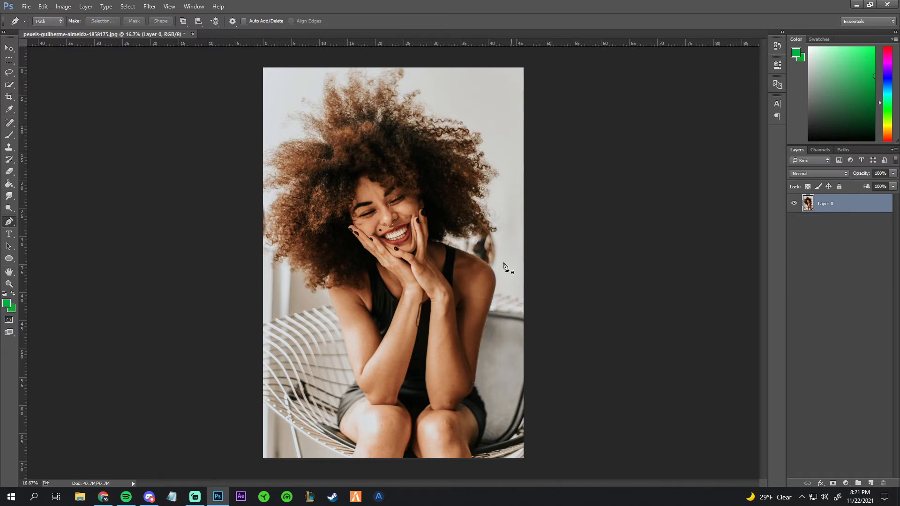
Select the woman's hair and body with the Quick Selection tool, working closely along the hair outline.
{"action": "left_click", "coordinate": [8, 87]}
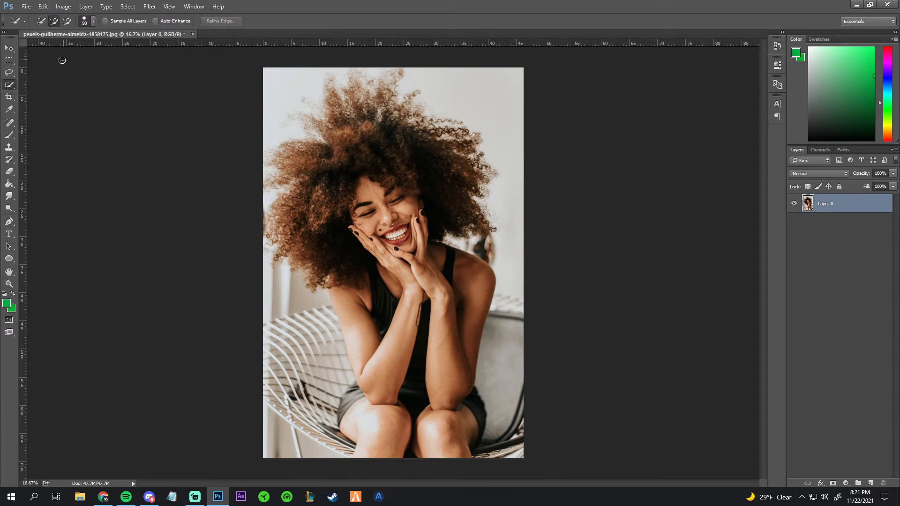
{"action": "left_click", "coordinate": [10, 85]}
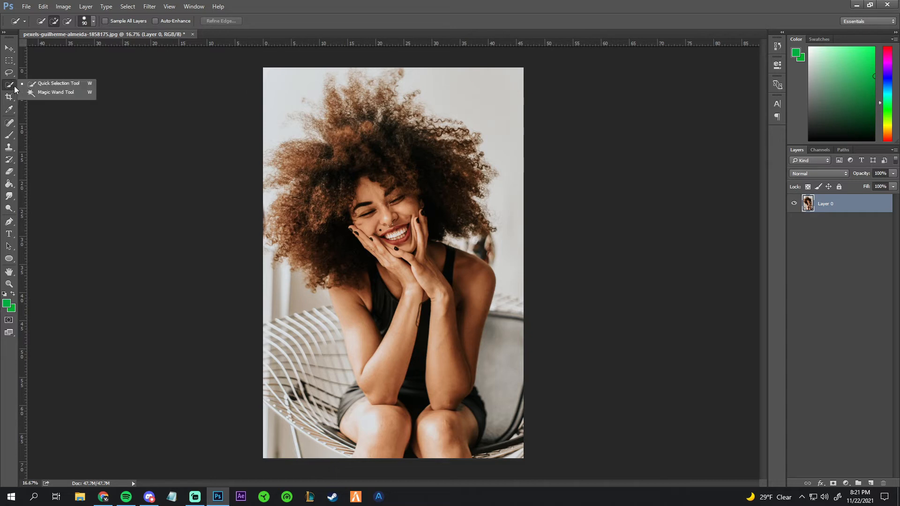
{"action": "left_click", "coordinate": [43, 87]}
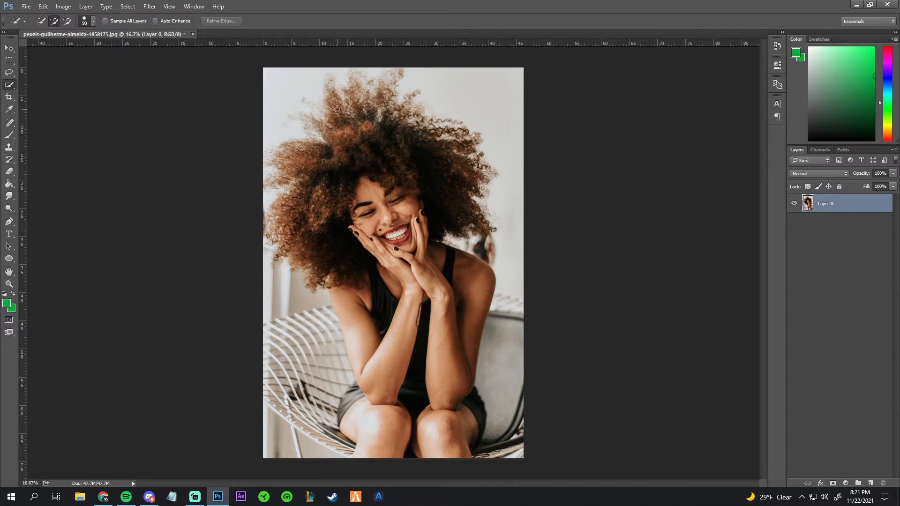
{"action": "mouse_move", "coordinate": [353, 132]}
{"action": "left_mouse_down"}
{"action": "mouse_move", "coordinate": [445, 333]}
{"action": "mouse_move", "coordinate": [432, 196]}
{"action": "mouse_move", "coordinate": [382, 118]}
{"action": "mouse_move", "coordinate": [353, 100]}
{"action": "mouse_move", "coordinate": [349, 127]}
{"action": "mouse_move", "coordinate": [331, 105]}
{"action": "mouse_move", "coordinate": [338, 119]}
{"action": "mouse_move", "coordinate": [355, 94]}
{"action": "mouse_move", "coordinate": [344, 155]}
{"action": "mouse_move", "coordinate": [305, 160]}
{"action": "mouse_move", "coordinate": [296, 155]}
{"action": "mouse_move", "coordinate": [314, 151]}
{"action": "mouse_move", "coordinate": [291, 147]}
{"action": "mouse_move", "coordinate": [324, 184]}
{"action": "mouse_move", "coordinate": [279, 219]}
{"action": "mouse_move", "coordinate": [317, 205]}
{"action": "mouse_move", "coordinate": [311, 253]}
{"action": "mouse_move", "coordinate": [329, 187]}
{"action": "mouse_move", "coordinate": [339, 261]}
{"action": "mouse_move", "coordinate": [353, 252]}
{"action": "mouse_move", "coordinate": [359, 217]}
{"action": "mouse_move", "coordinate": [379, 304]}
{"action": "mouse_move", "coordinate": [381, 251]}
{"action": "mouse_move", "coordinate": [396, 293]}
{"action": "mouse_move", "coordinate": [409, 280]}
{"action": "mouse_move", "coordinate": [421, 337]}
{"action": "mouse_move", "coordinate": [449, 259]}
{"action": "mouse_move", "coordinate": [442, 255]}
{"action": "mouse_move", "coordinate": [472, 275]}
{"action": "mouse_move", "coordinate": [453, 377]}
{"action": "mouse_move", "coordinate": [458, 427]}
{"action": "mouse_move", "coordinate": [430, 343]}
{"action": "mouse_move", "coordinate": [409, 397]}
{"action": "mouse_move", "coordinate": [396, 335]}
{"action": "mouse_move", "coordinate": [394, 448]}
{"action": "mouse_move", "coordinate": [345, 413]}
{"action": "mouse_move", "coordinate": [265, 190]}
{"action": "left_mouse_up"}
{"action": "mouse_move", "coordinate": [263, 262]}
{"action": "left_mouse_down"}
{"action": "mouse_move", "coordinate": [266, 281]}
{"action": "mouse_move", "coordinate": [298, 298]}
{"action": "mouse_move", "coordinate": [323, 337]}
{"action": "mouse_move", "coordinate": [338, 394]}
{"action": "mouse_move", "coordinate": [334, 325]}
{"action": "mouse_move", "coordinate": [335, 377]}
{"action": "left_mouse_up"}
{"action": "key", "text": "ctrl+1"}
{"action": "left_click_drag", "start_coordinate": [630, 199], "coordinate": [189, 231]}
{"action": "left_click_drag", "start_coordinate": [221, 445], "coordinate": [751, 285]}
{"action": "left_click_drag", "start_coordinate": [446, 243], "coordinate": [442, 194]}
{"action": "left_click_drag", "start_coordinate": [412, 155], "coordinate": [428, 106]}
{"action": "left_click_drag", "start_coordinate": [454, 60], "coordinate": [422, 134]}
{"action": "mouse_move", "coordinate": [505, 111]}
{"action": "left_mouse_down"}
{"action": "mouse_move", "coordinate": [469, 140]}
{"action": "mouse_move", "coordinate": [482, 231]}
{"action": "mouse_move", "coordinate": [531, 337]}
{"action": "left_mouse_up"}
Complete the quick selection along the lower hair, the arms and the legs so it follows the woman's outline.
{"action": "key", "text": "ctrl+minus"}
{"action": "key", "text": "ctrl+minus"}
{"action": "left_click_drag", "start_coordinate": [289, 115], "coordinate": [303, 189]}
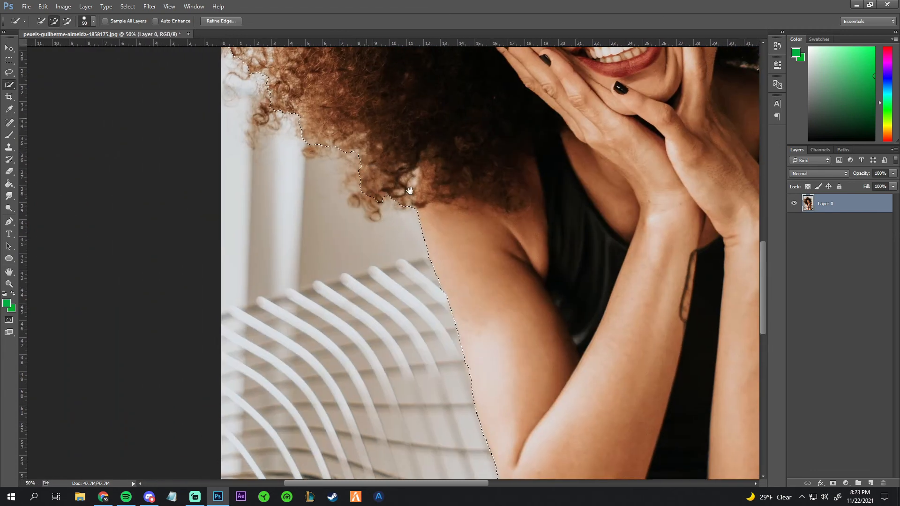
{"action": "left_click_drag", "start_coordinate": [365, 138], "coordinate": [403, 390]}
{"action": "left_click_drag", "start_coordinate": [401, 181], "coordinate": [265, 369]}
{"action": "left_click_drag", "start_coordinate": [686, 186], "coordinate": [669, 231]}
{"action": "key", "text": "ctrl+minus"}
{"action": "key", "text": "ctrl+minus"}
{"action": "key", "text": "ctrl+minus"}
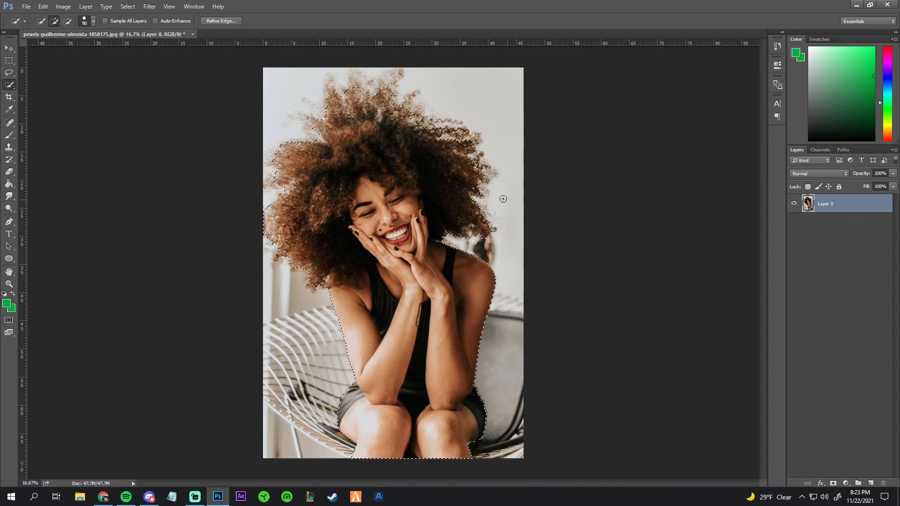
Touch up the selection around the top of the hair, excluding the background beside it.
{"action": "key", "text": "ctrl+z"}
{"action": "left_click_drag", "start_coordinate": [354, 83], "coordinate": [330, 90]}
{"action": "key", "text": "ctrl+z"}
{"action": "left_click", "coordinate": [360, 141]}
{"action": "left_click", "coordinate": [290, 86], "text": "alt"}
Open Refine Edge for the selection, enable Smart Radius and set the radius to 250 px.
{"action": "left_click", "coordinate": [218, 21]}
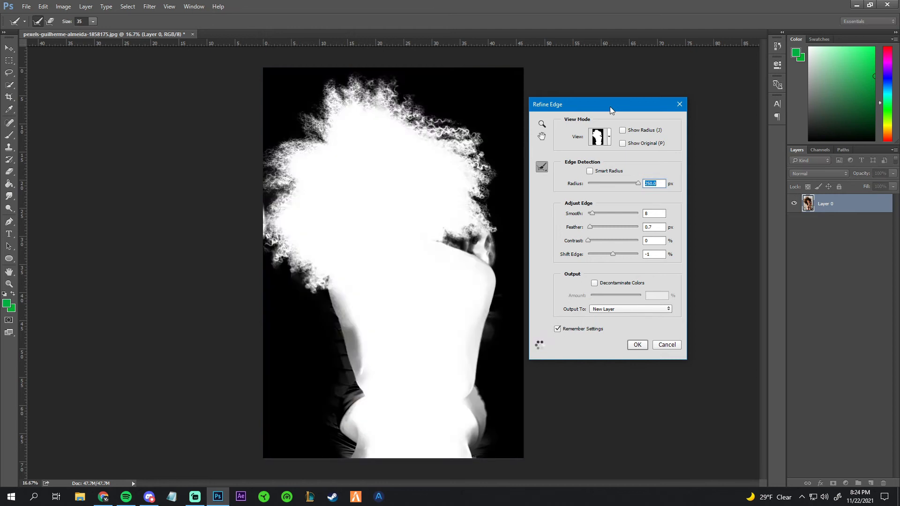
{"action": "left_click", "coordinate": [609, 142]}
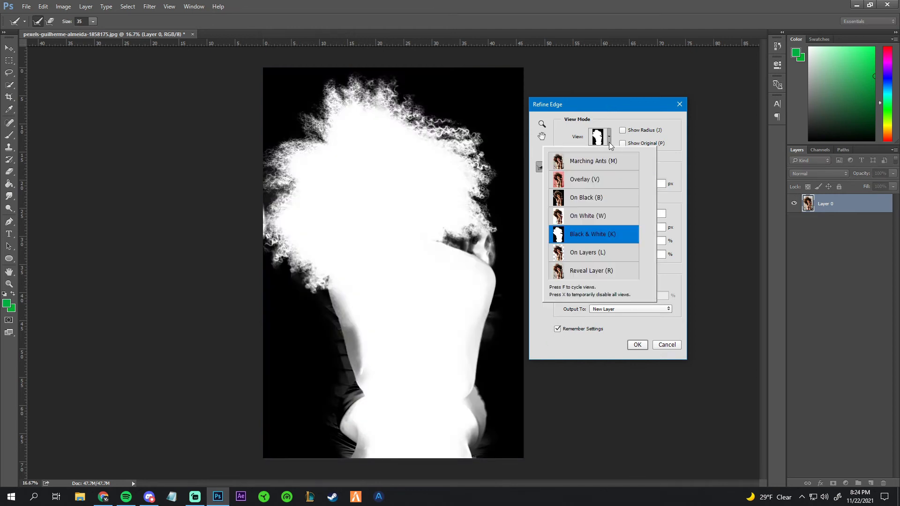
{"action": "left_click", "coordinate": [606, 104]}
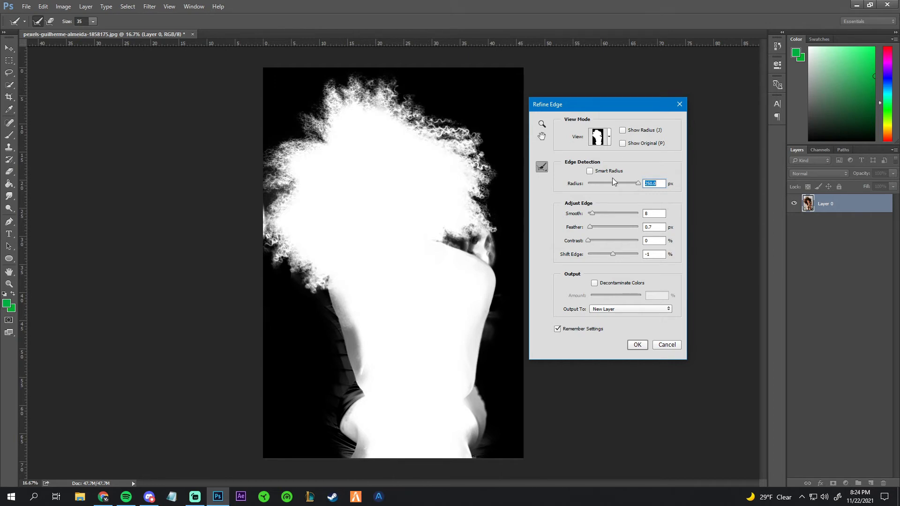
{"action": "left_click", "coordinate": [590, 171]}
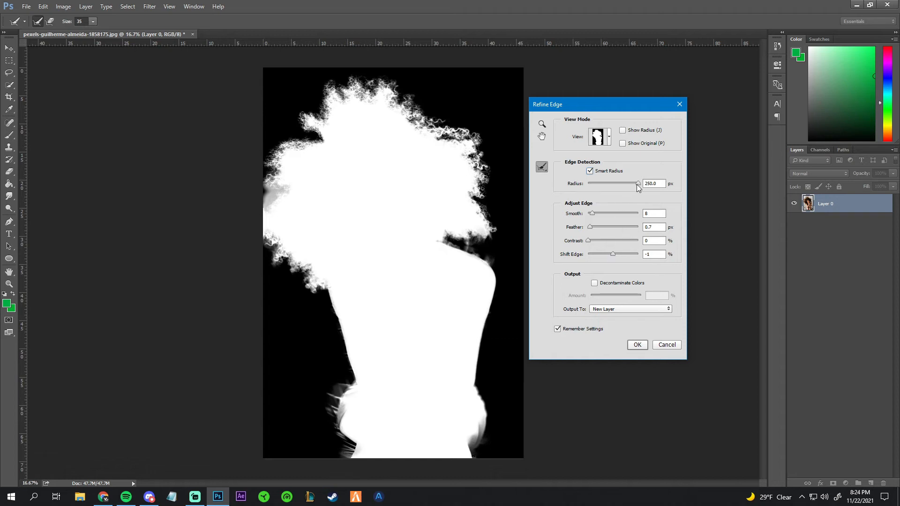
{"action": "left_click_drag", "start_coordinate": [625, 184], "coordinate": [621, 184]}
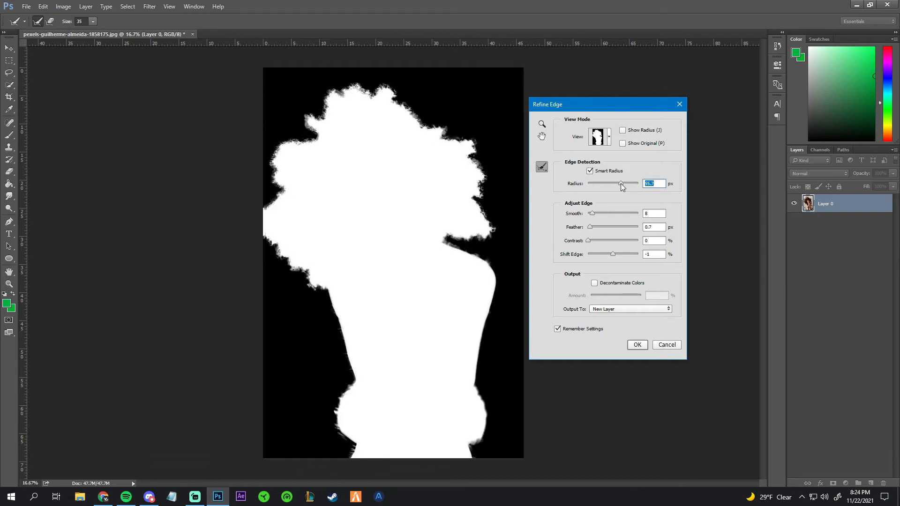
{"action": "left_click_drag", "start_coordinate": [621, 184], "coordinate": [646, 183]}
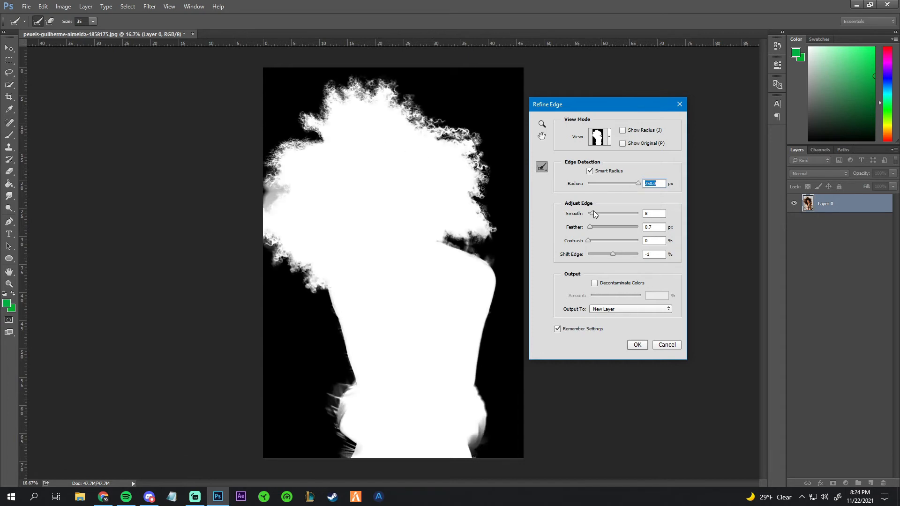
Set the refined edge's Smooth value to 10.
{"action": "left_click_drag", "start_coordinate": [593, 217], "coordinate": [584, 215]}
{"action": "left_click_drag", "start_coordinate": [583, 215], "coordinate": [635, 214]}
{"action": "left_click", "coordinate": [605, 214]}
{"action": "left_click_drag", "start_coordinate": [602, 212], "coordinate": [596, 210]}
Set the refined edge's Feather to 0.9 px and Shift Edge to +1%, with Contrast at 0%.
{"action": "left_click_drag", "start_coordinate": [592, 227], "coordinate": [599, 226]}
{"action": "left_click_drag", "start_coordinate": [600, 229], "coordinate": [589, 229]}
{"action": "type", "text": "0.2"}
{"action": "key", "text": "Up"}
{"action": "key", "text": "Up"}
{"action": "key", "text": "Up"}
{"action": "key", "text": "Up"}
{"action": "mouse_move", "coordinate": [588, 241]}
{"action": "left_mouse_down"}
{"action": "mouse_move", "coordinate": [608, 240]}
{"action": "mouse_move", "coordinate": [587, 244]}
{"action": "left_mouse_up"}
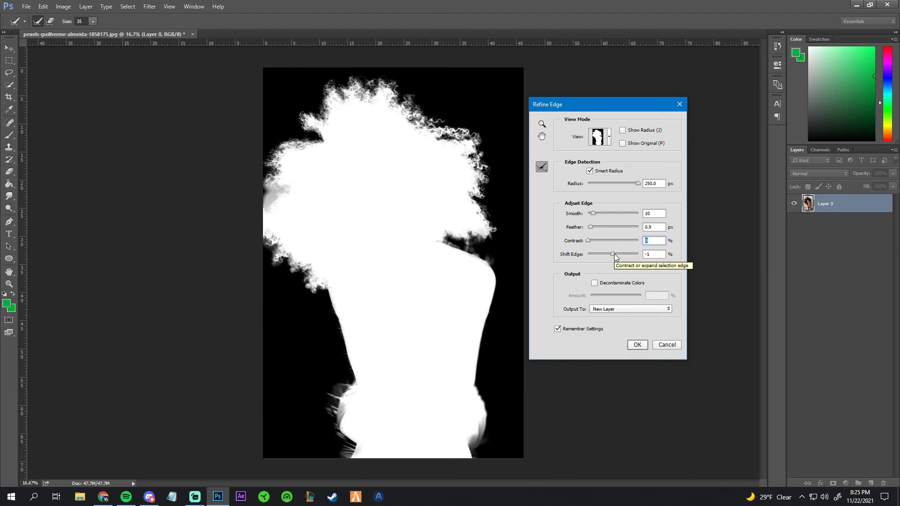
{"action": "mouse_move", "coordinate": [614, 254]}
{"action": "left_mouse_down"}
{"action": "mouse_move", "coordinate": [623, 254]}
{"action": "mouse_move", "coordinate": [612, 256]}
{"action": "left_mouse_up"}
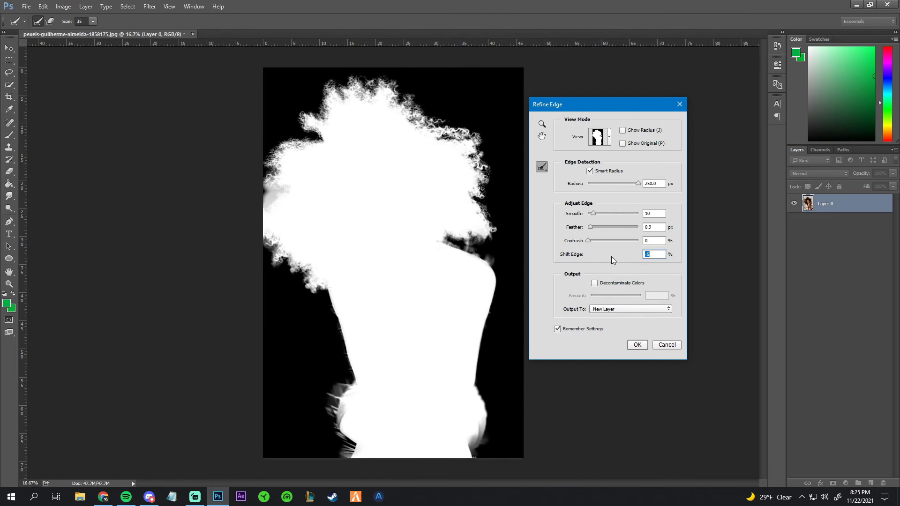
Try Decontaminate Colors with a different amount and switch it off again.
{"action": "left_click", "coordinate": [596, 284]}
{"action": "left_click", "coordinate": [596, 285]}
{"action": "left_click", "coordinate": [596, 284]}
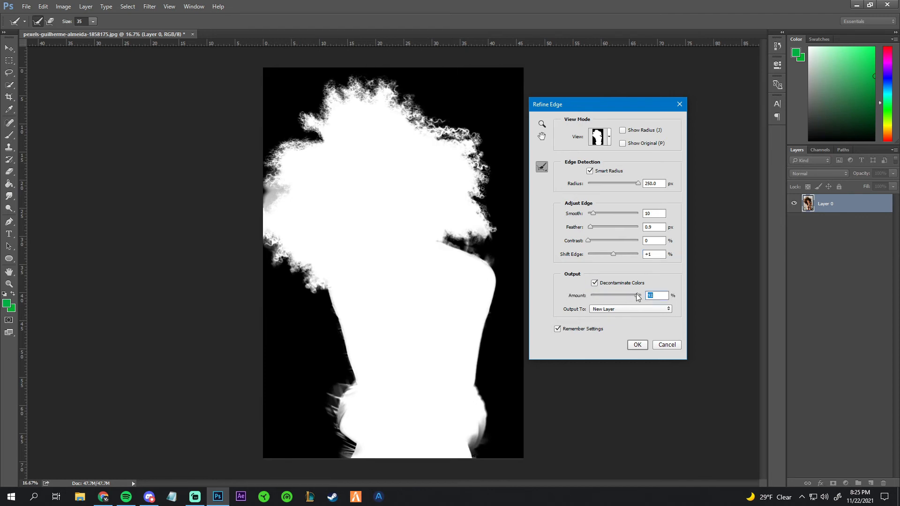
{"action": "left_click_drag", "start_coordinate": [637, 295], "coordinate": [616, 296]}
{"action": "left_click", "coordinate": [594, 284]}
Output the refined selection to a new layer and apply the edge refinement.
{"action": "left_click", "coordinate": [638, 311]}
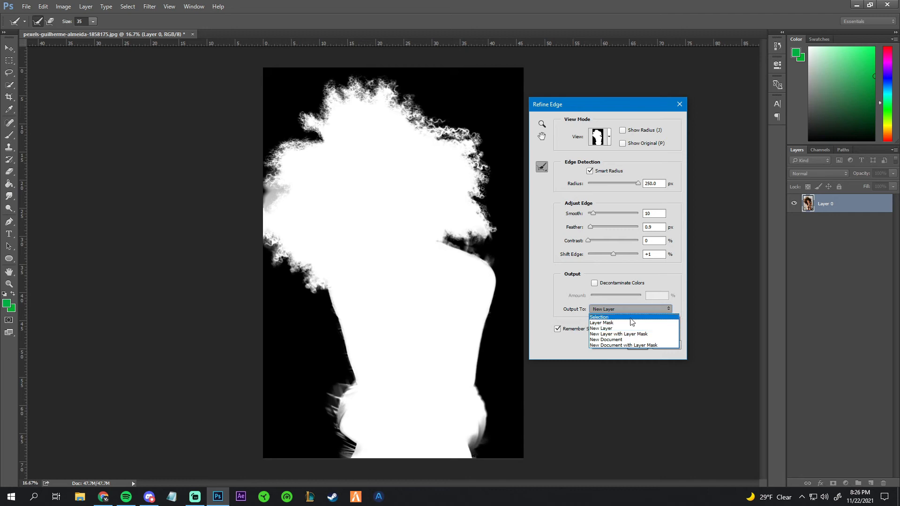
{"action": "left_click", "coordinate": [624, 329]}
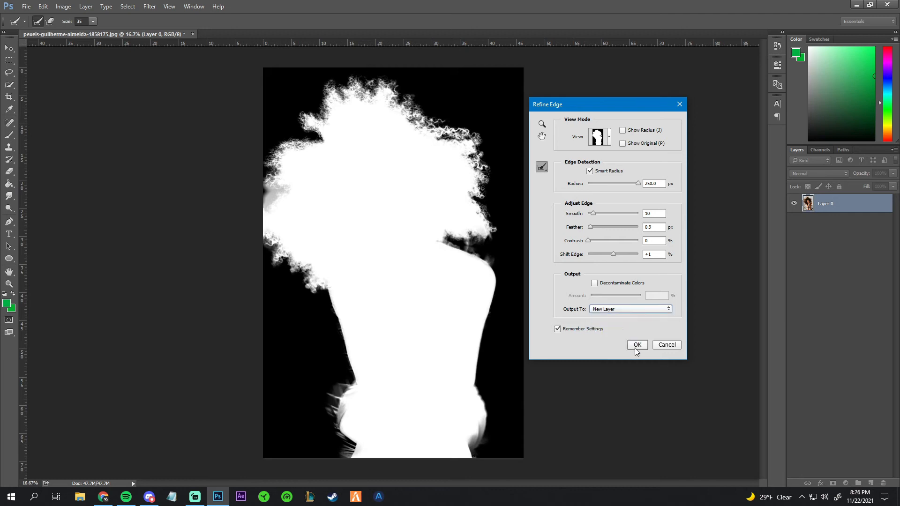
{"action": "left_click", "coordinate": [635, 348]}
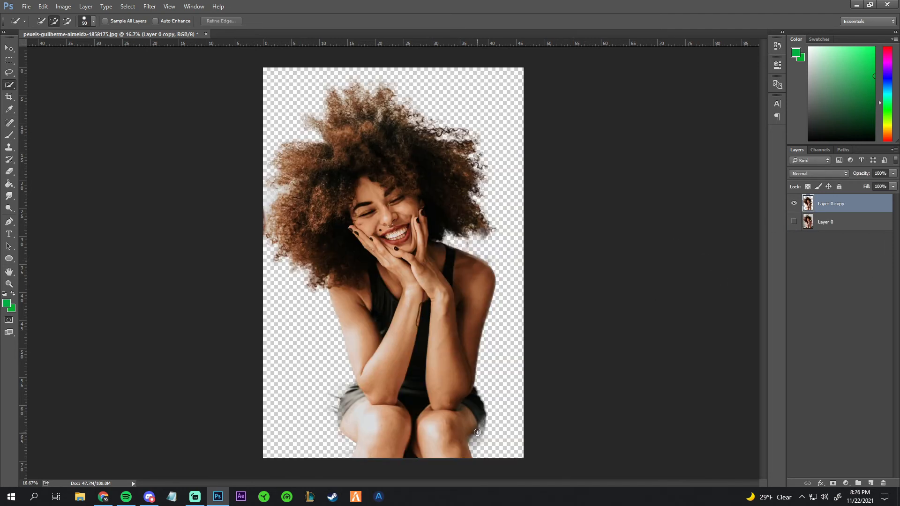
Inspect the cutout's edge around the shorts and knee at 100% zoom and show the original layer beneath it.
{"action": "key", "text": "ctrl+1"}
{"action": "left_click_drag", "start_coordinate": [603, 443], "coordinate": [478, 161]}
{"action": "mouse_move", "coordinate": [506, 328]}
{"action": "left_mouse_down"}
{"action": "mouse_move", "coordinate": [446, 184]}
{"action": "mouse_move", "coordinate": [493, 279]}
{"action": "left_mouse_up"}
{"action": "left_click_drag", "start_coordinate": [463, 190], "coordinate": [519, 344]}
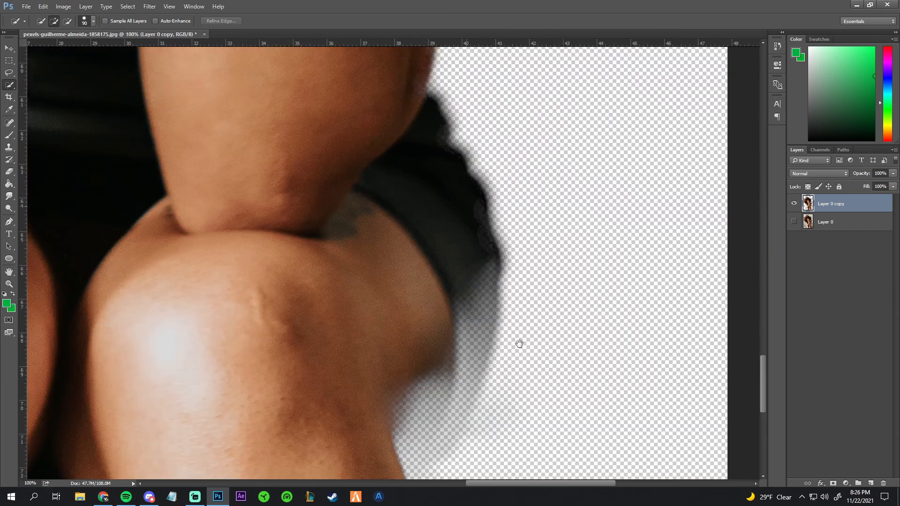
{"action": "left_click", "coordinate": [794, 205], "text": "alt"}
{"action": "left_click", "coordinate": [793, 205]}
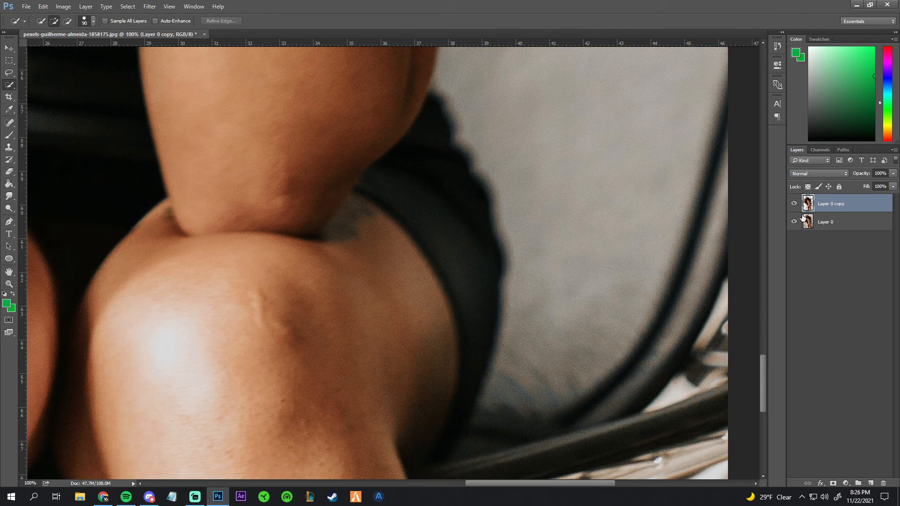
Apply a white Color Overlay at 100% opacity to the Layer 0 copy cutout.
{"action": "right_click", "coordinate": [843, 203]}
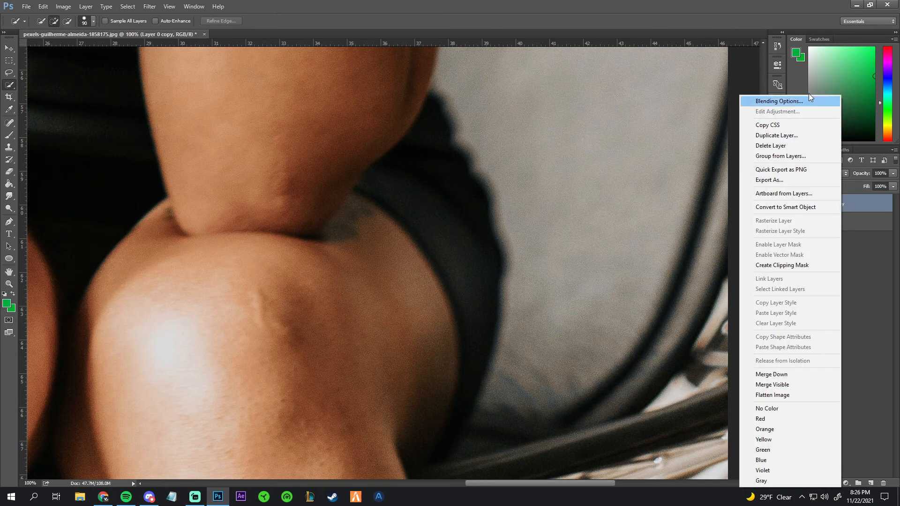
{"action": "left_click", "coordinate": [791, 100]}
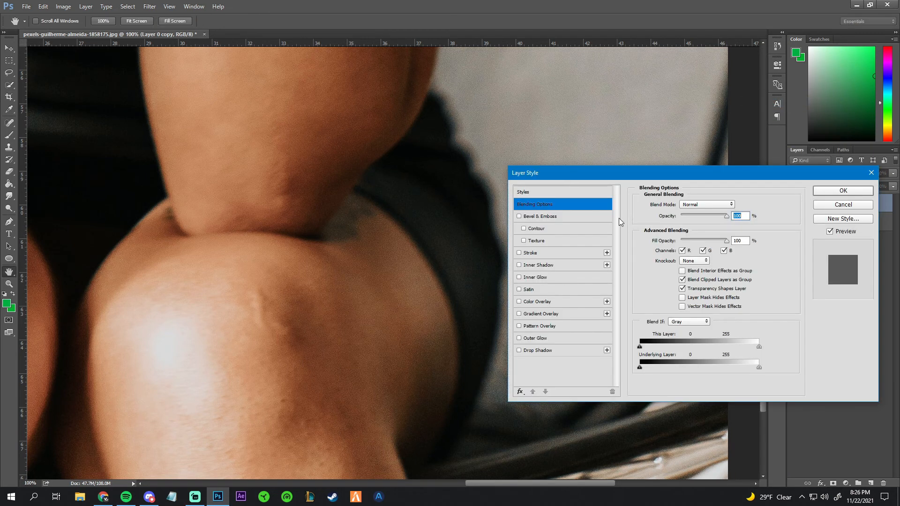
{"action": "left_click", "coordinate": [542, 301]}
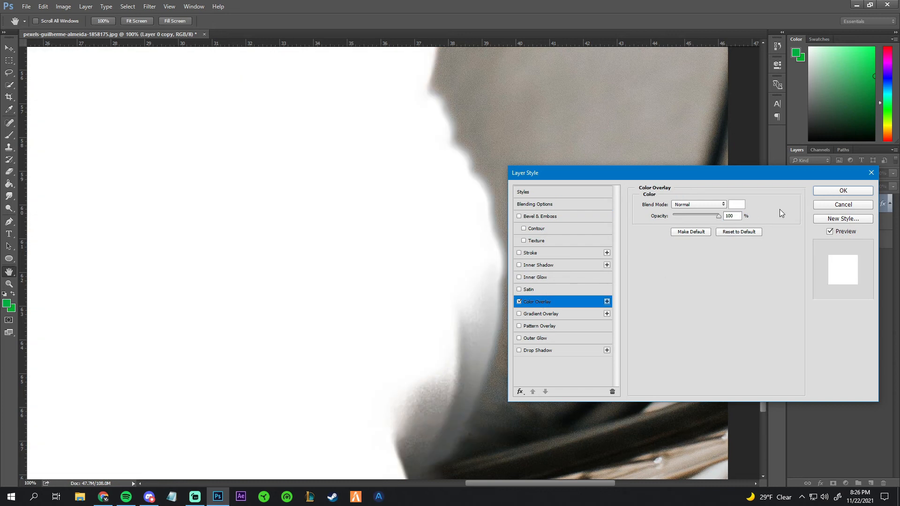
{"action": "left_click", "coordinate": [844, 191]}
{"action": "scroll", "coordinate": [673, 177], "scroll_direction": "down", "scroll_amount": 3}
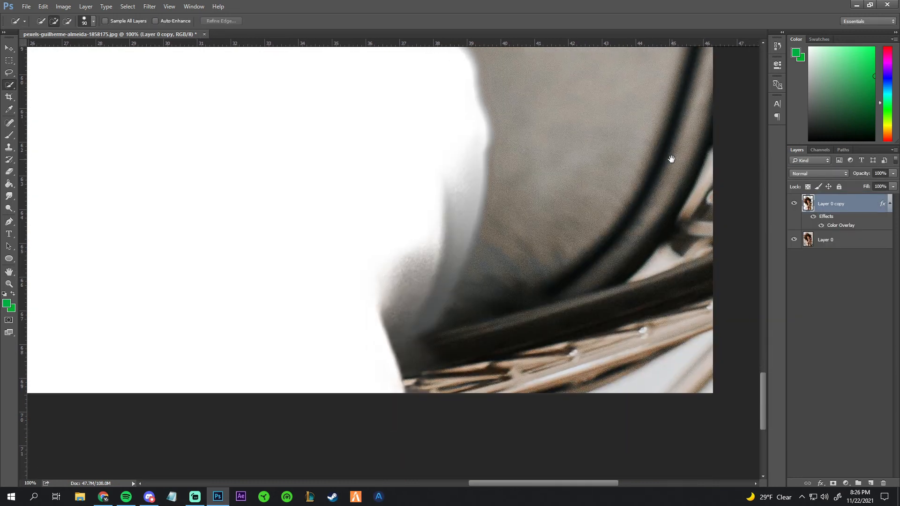
Make the original Layer 0 active and switch to the Eraser tool.
{"action": "left_click", "coordinate": [9, 135]}
{"action": "left_click", "coordinate": [837, 243]}
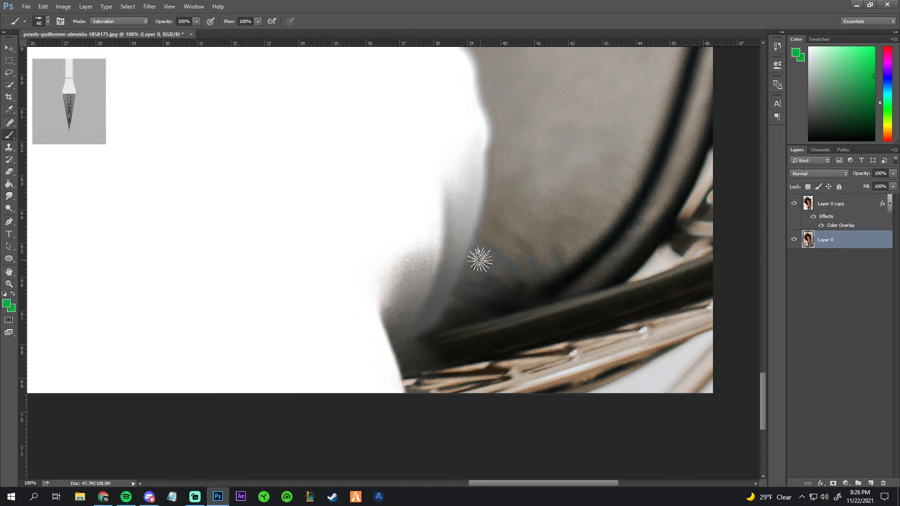
{"action": "left_click", "coordinate": [9, 172]}
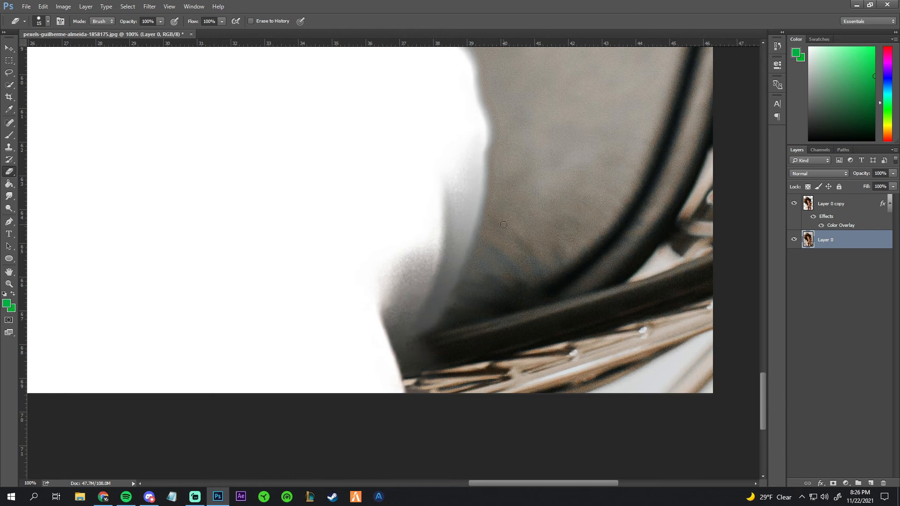
{"action": "scroll", "coordinate": [480, 266], "scroll_direction": "down", "scroll_amount": 3}
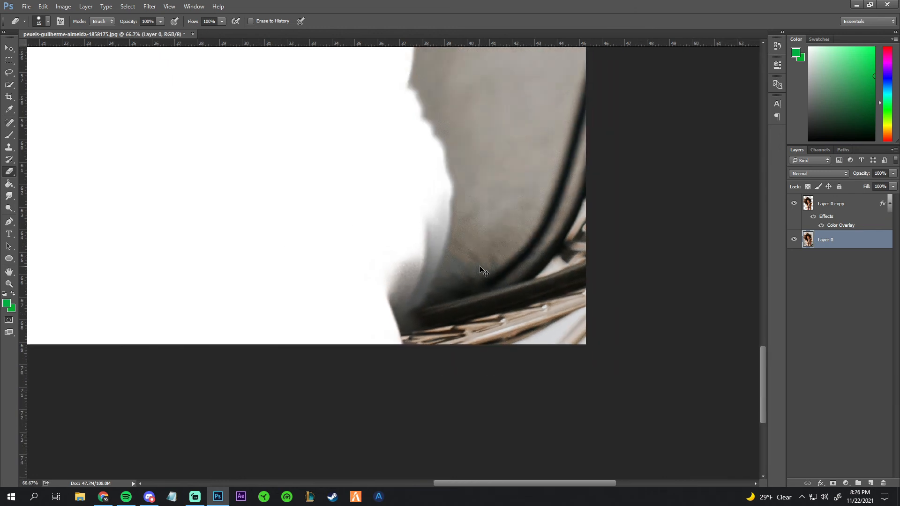
{"action": "scroll", "coordinate": [479, 267], "scroll_direction": "down", "scroll_amount": 2}
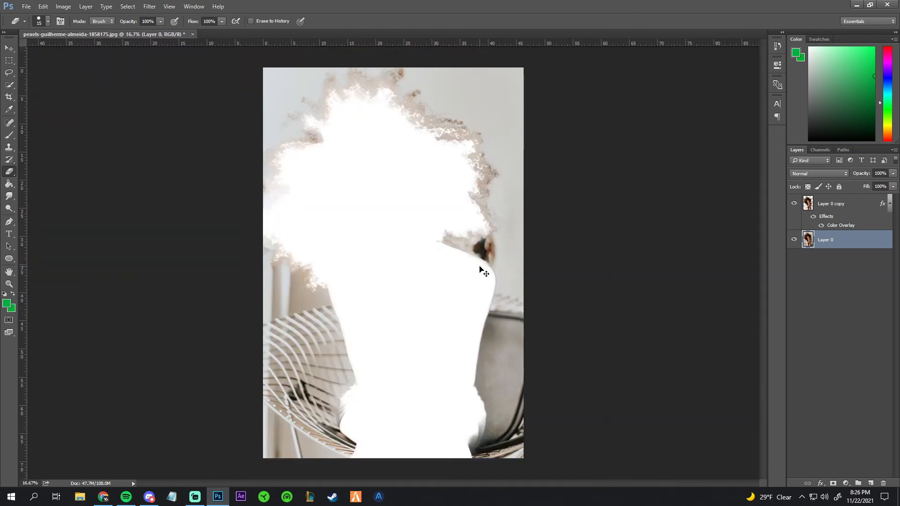
Hide the layer effects on the Layer 0 copy cutout, keeping the layer itself visible.
{"action": "left_click", "coordinate": [794, 204]}
{"action": "left_click", "coordinate": [795, 205]}
{"action": "left_click", "coordinate": [813, 217]}
Compare the cutout with the original photo by repeatedly hiding and showing Layer 0.
{"action": "left_click", "coordinate": [794, 240]}
{"action": "left_click", "coordinate": [795, 239]}
{"action": "left_click", "coordinate": [795, 240]}
{"action": "left_click", "coordinate": [795, 239]}
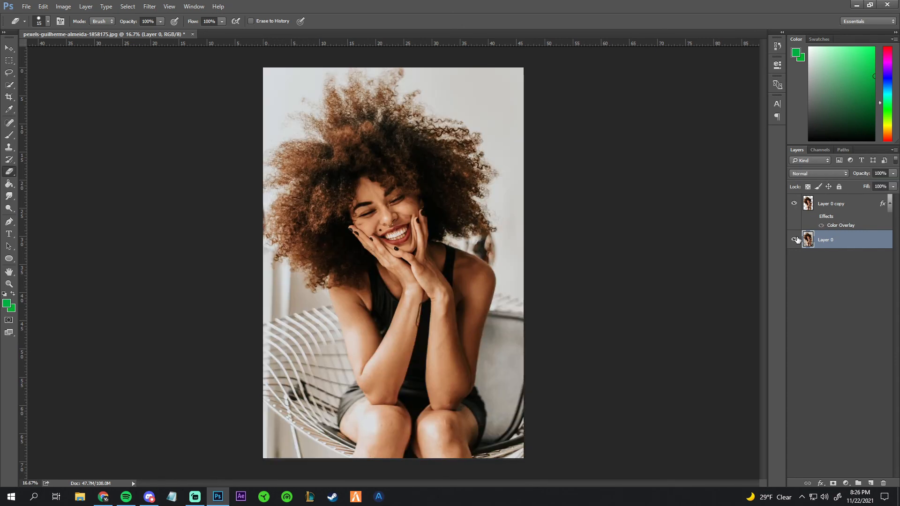
{"action": "left_click", "coordinate": [795, 239]}
{"action": "left_click", "coordinate": [795, 239]}
{"action": "left_click", "coordinate": [796, 239]}
{"action": "left_click", "coordinate": [796, 240]}
{"action": "left_click", "coordinate": [795, 240]}
{"action": "left_click", "coordinate": [795, 240]}
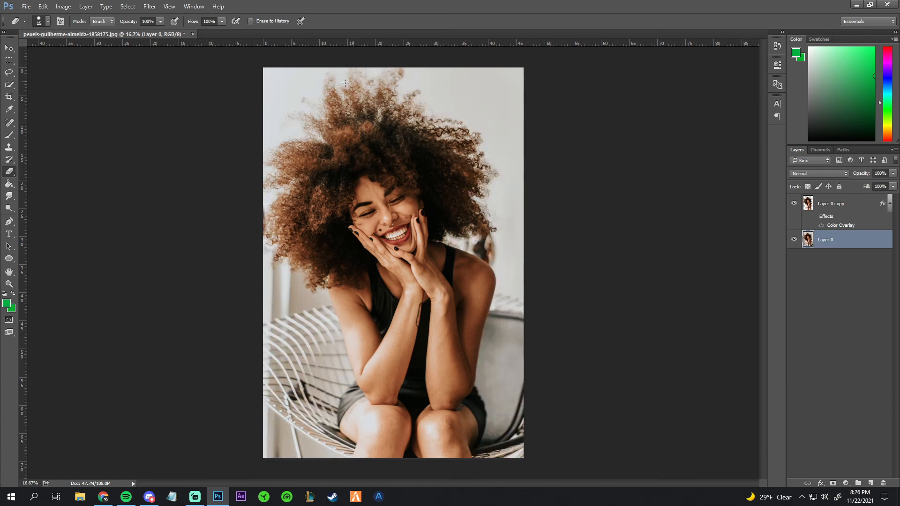